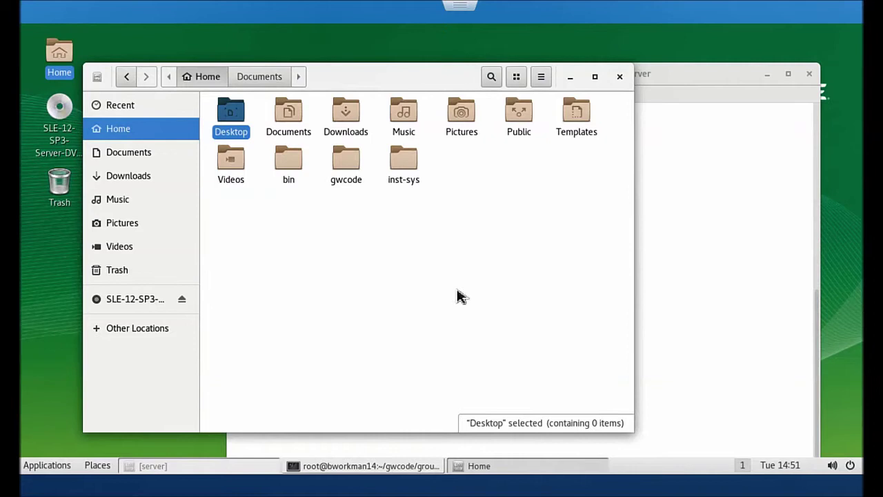
Step: Open gwcode and then its groupwise_messenger folder in Files
double_click(357, 171)
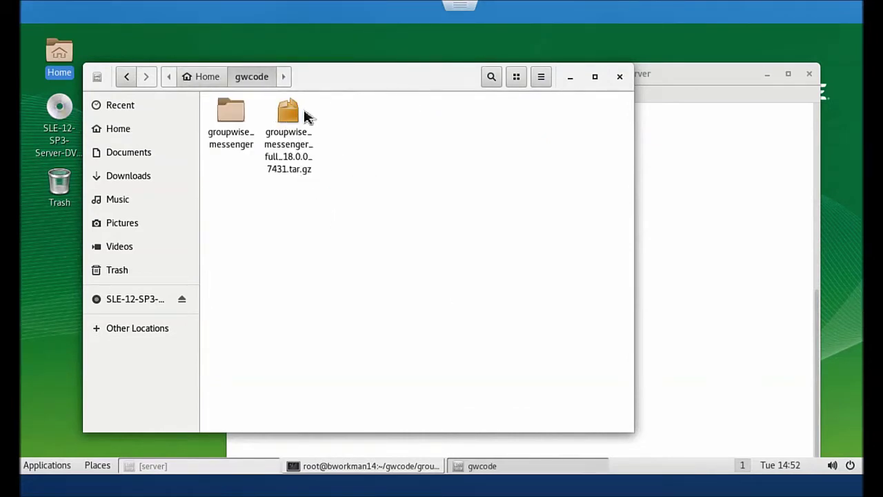
double_click(235, 111)
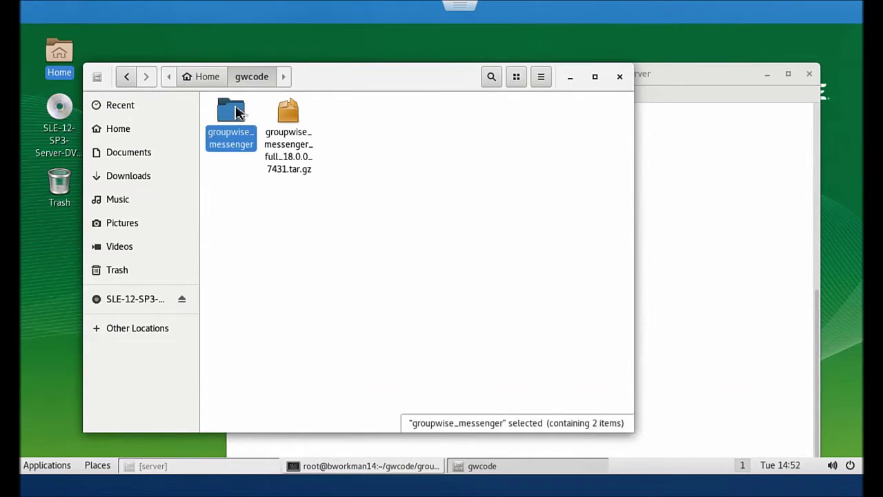
Step: Run ./install.sh in the terminal and get past the license agreement
click(667, 178)
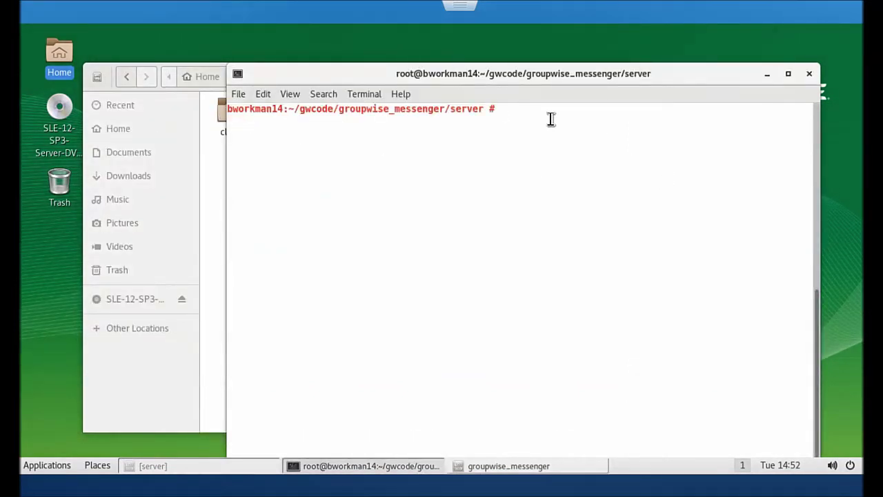
text(./install.sh)
key(Return)
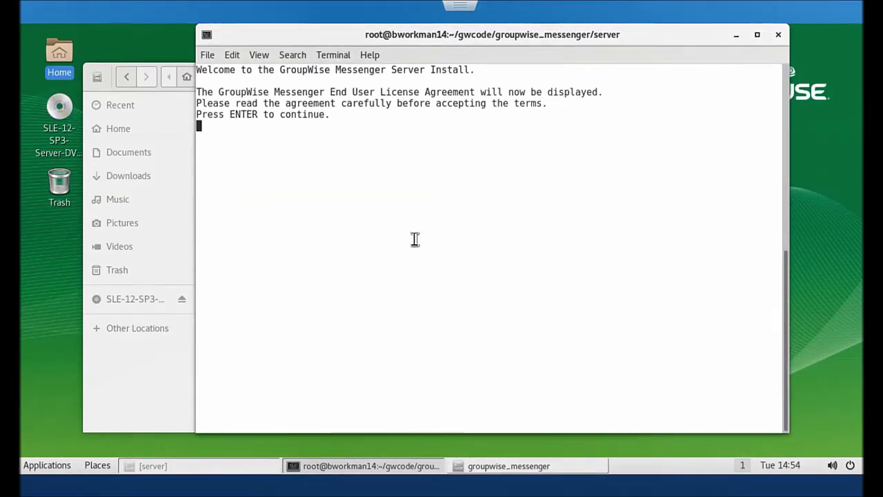
key(Return)
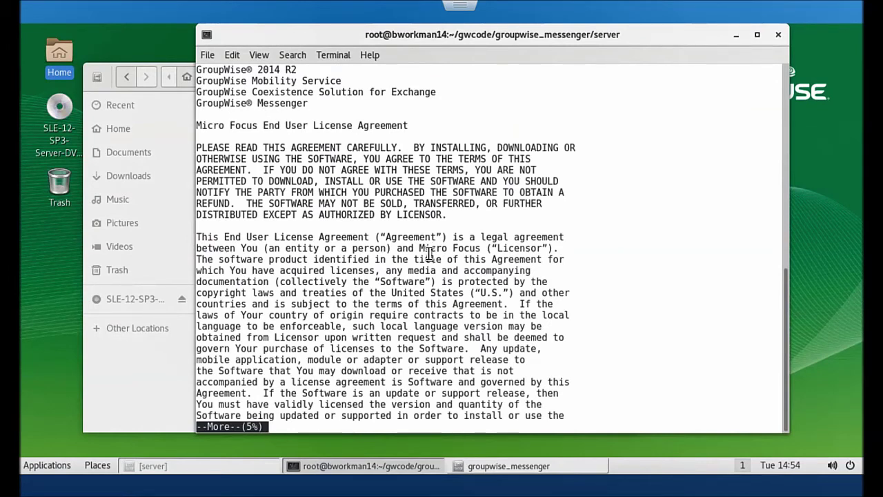
key(q)
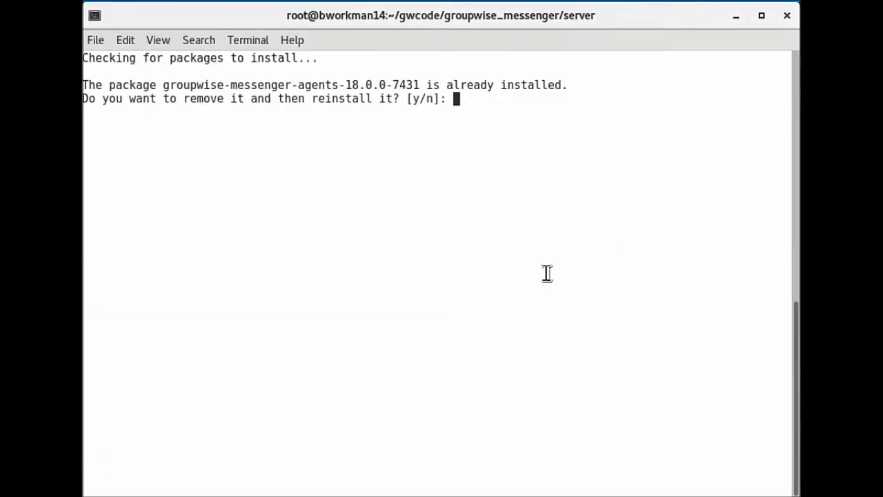
Step: Decline reinstalling the agents, software and arangodb3 packages, and skip the Java update
text(n)
key(Return)
text(n)
key(Return)
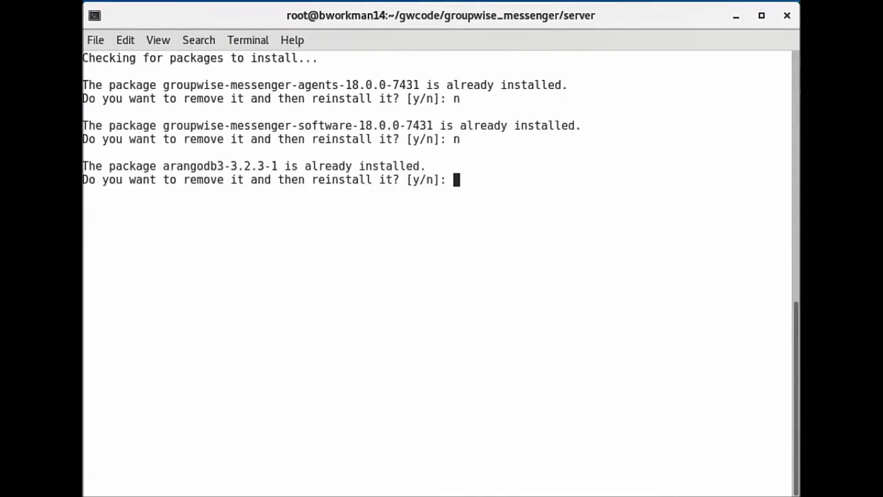
text(n)
key(Return)
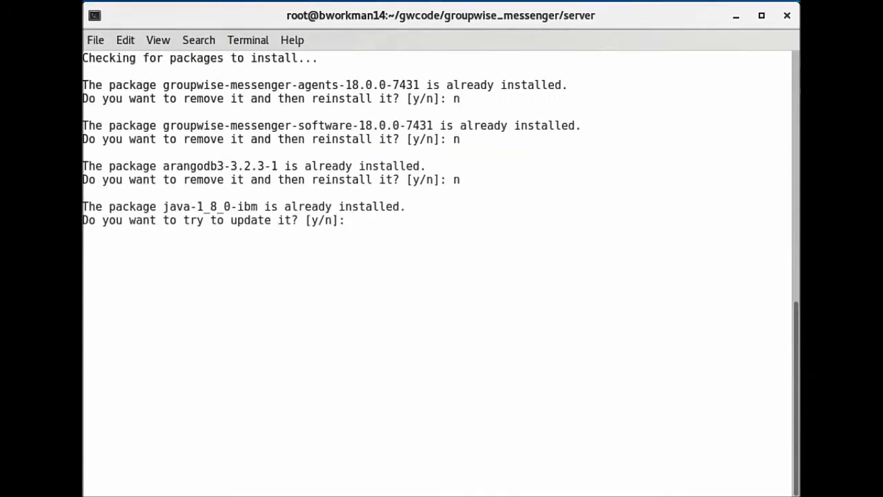
text(n)
key(Return)
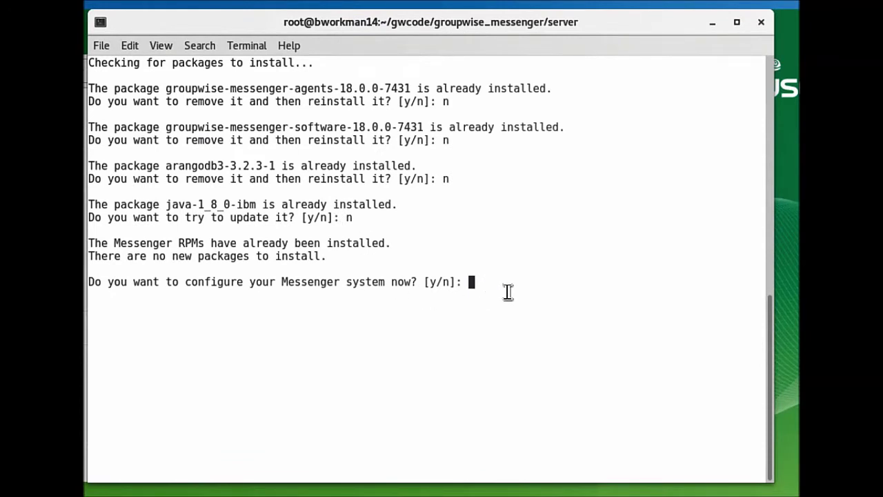
Step: Agree to configure now, choose option 1 to create a system, and decline cluster install
text(y)
key(Return)
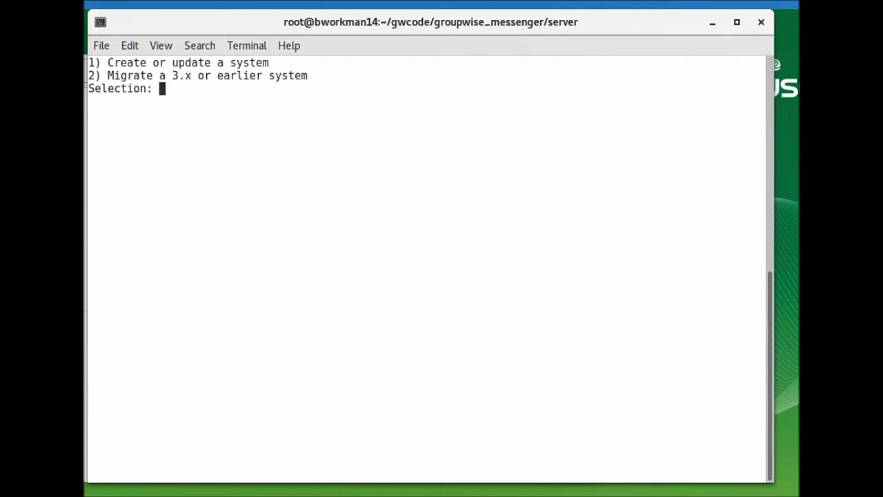
text(1)
key(Return)
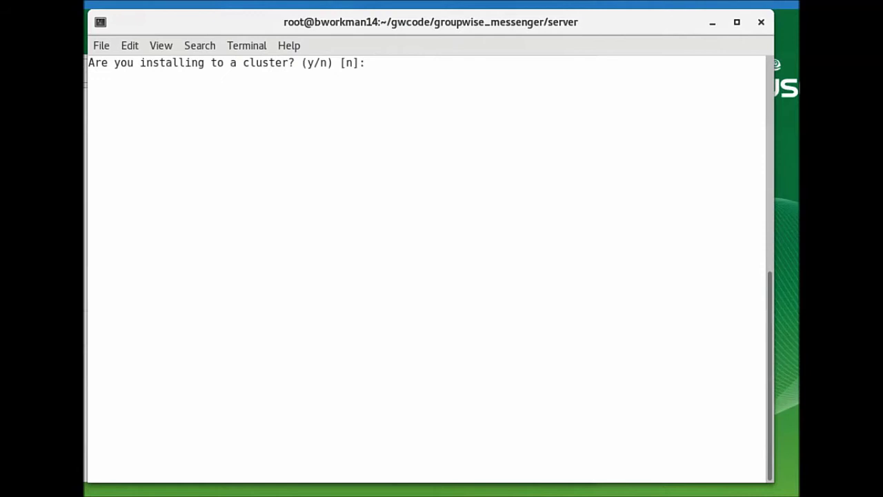
text(n)
key(Return)
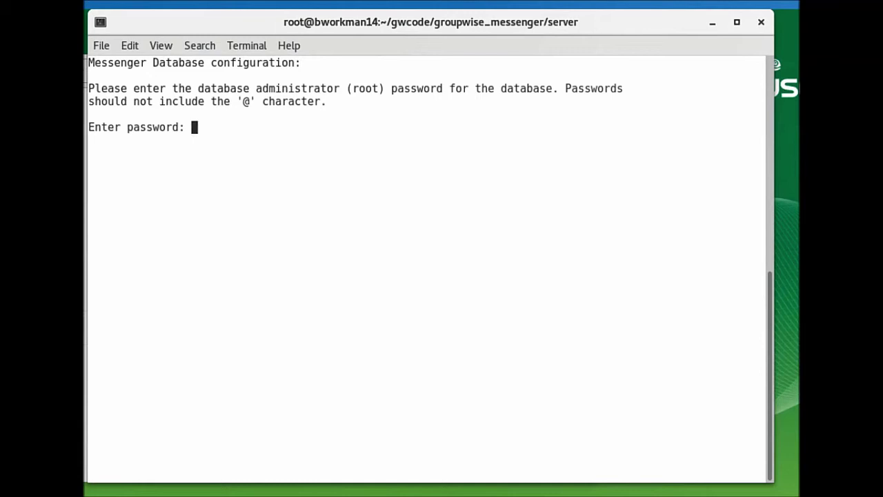
Step: Enter and confirm the database administrator password, then allow weak certificates
key(Return)
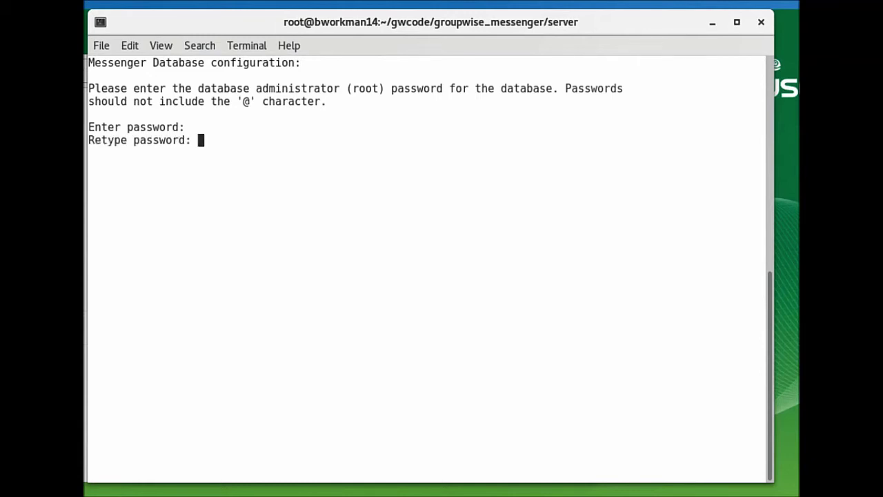
key(Return)
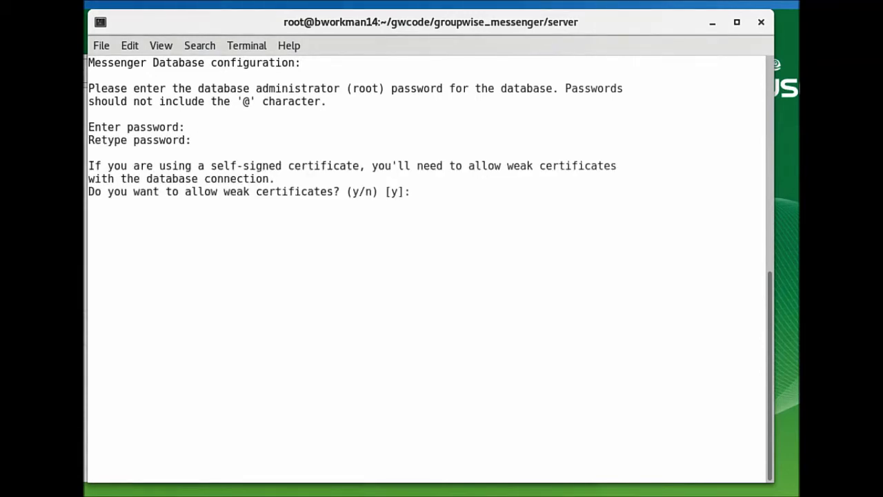
text(y)
key(Return)
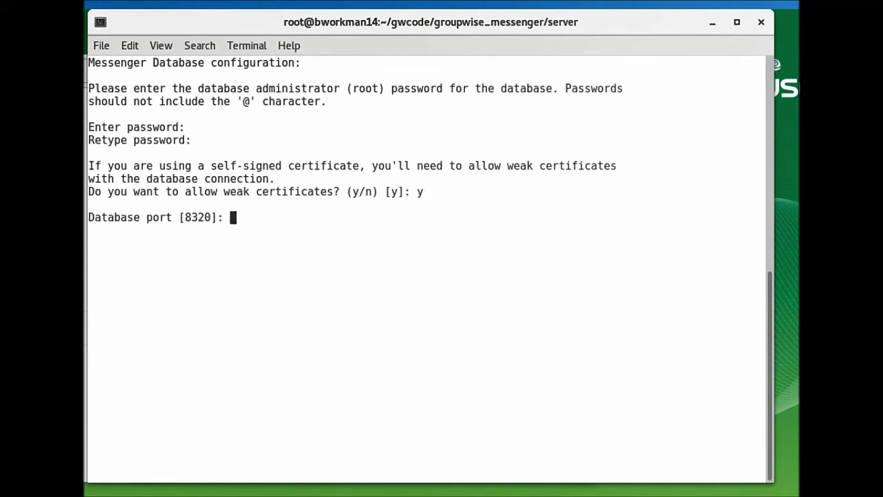
Step: Accept port 8320, MessengerService object name and suggested address; answer n to binding and manual SSL
key(Return)
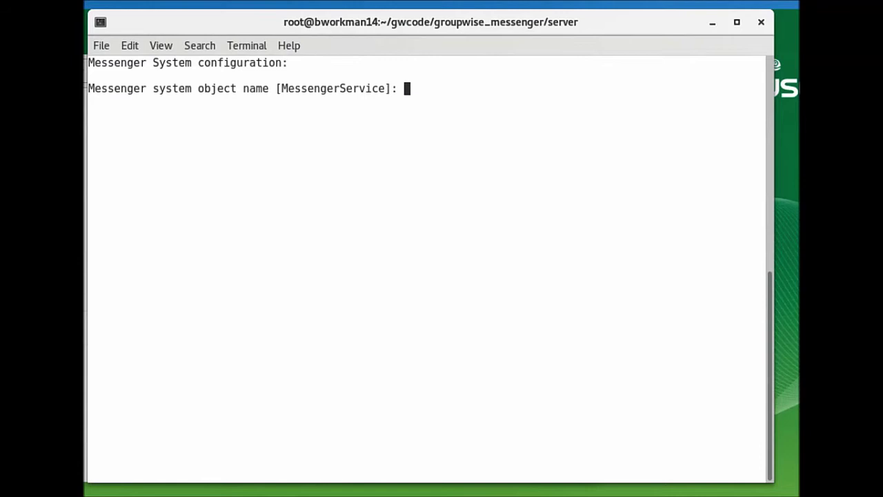
key(Return)
key(Return)
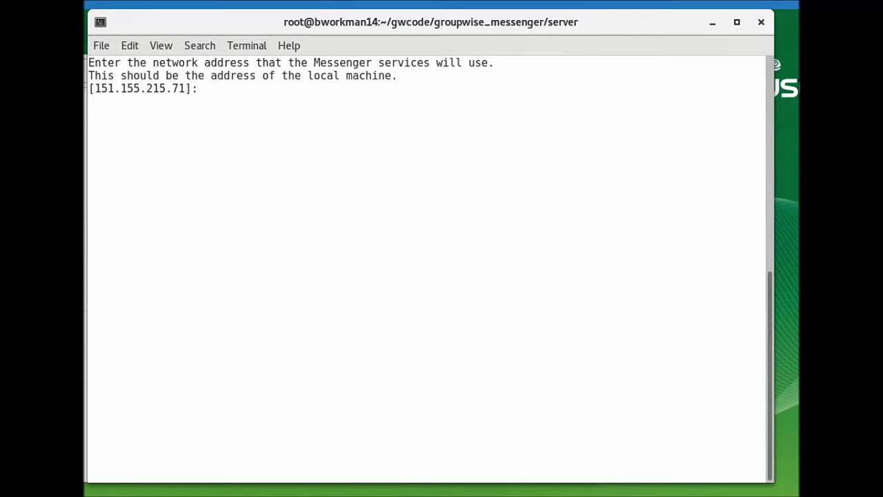
key(Return)
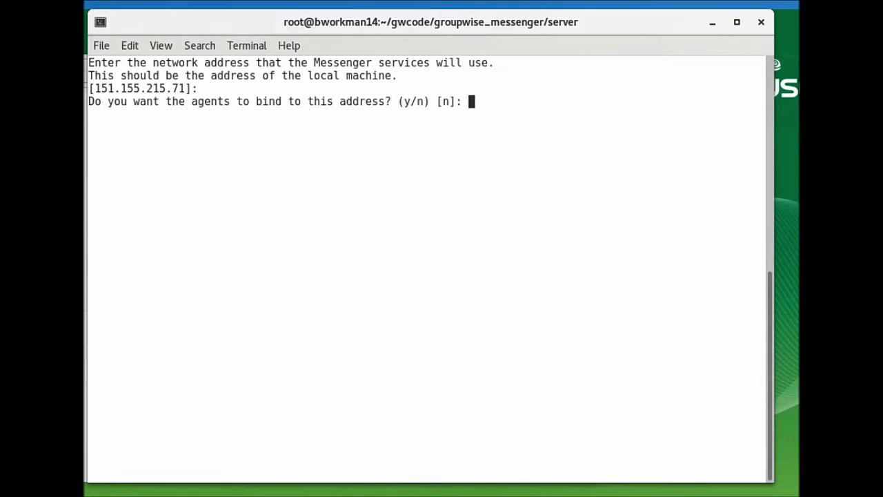
text(n)
key(Return)
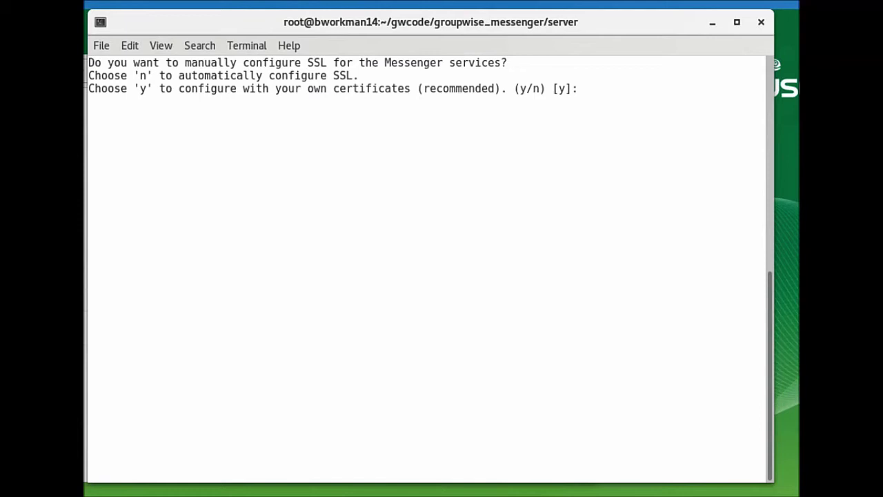
text(n)
key(Return)
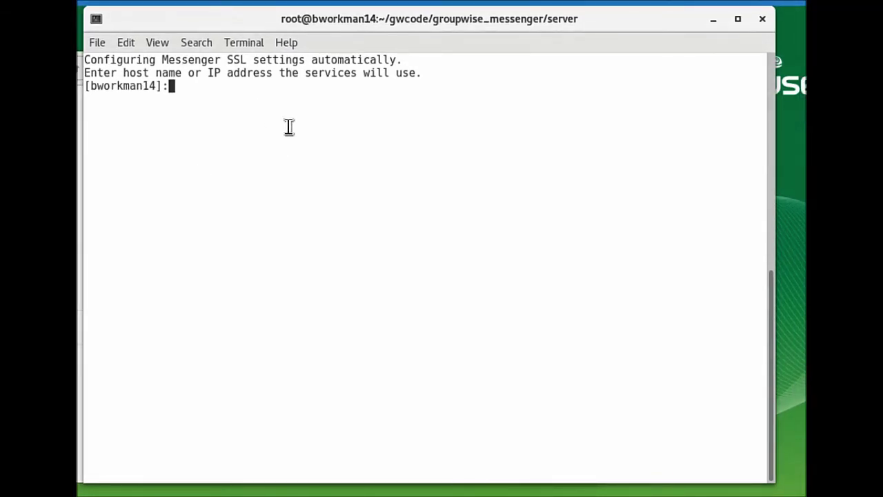
Step: Accept the default host name, /opt/novell/messenger/certs certificate path and MARS port 8315
key(Return)
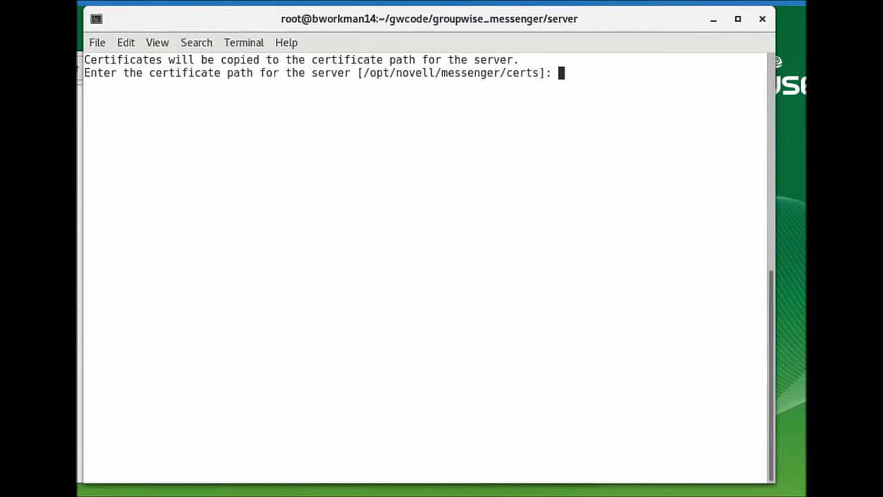
key(Return)
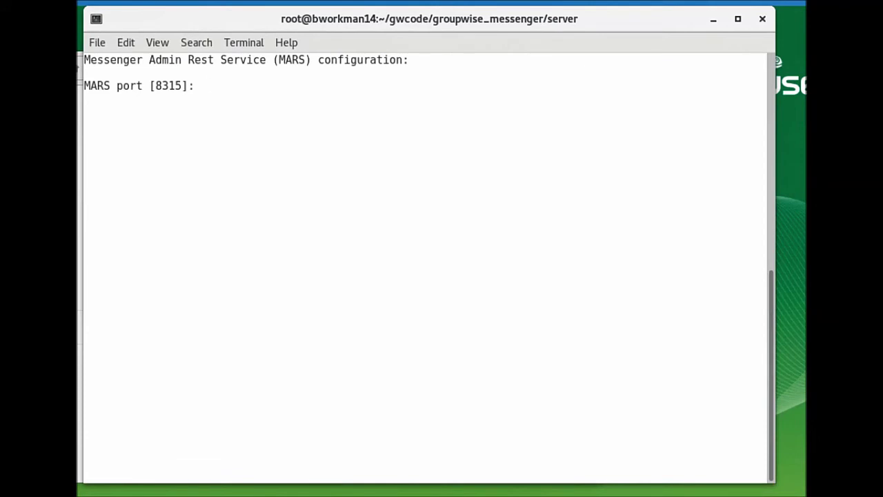
key(Return)
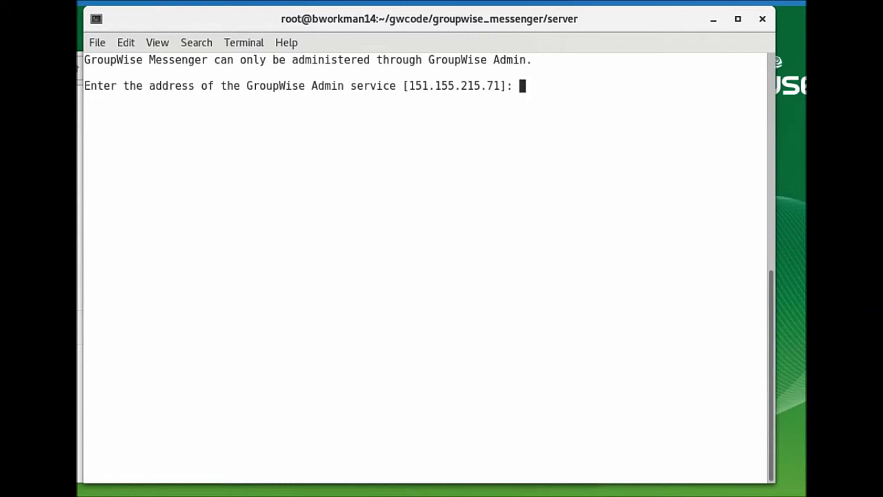
Step: Point to GroupWise Admin at 151.155.215.70 port 9710 as user admin, entering and confirming its password
text(151.155)
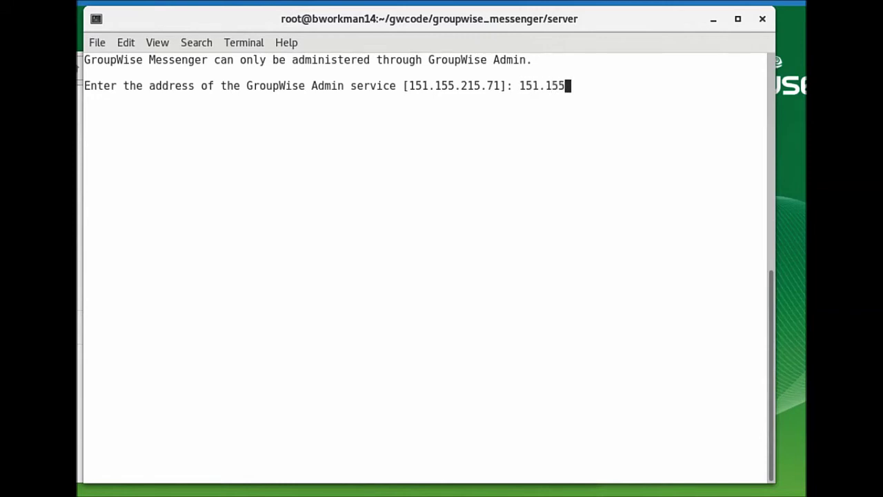
text(.215.70)
key(Return)
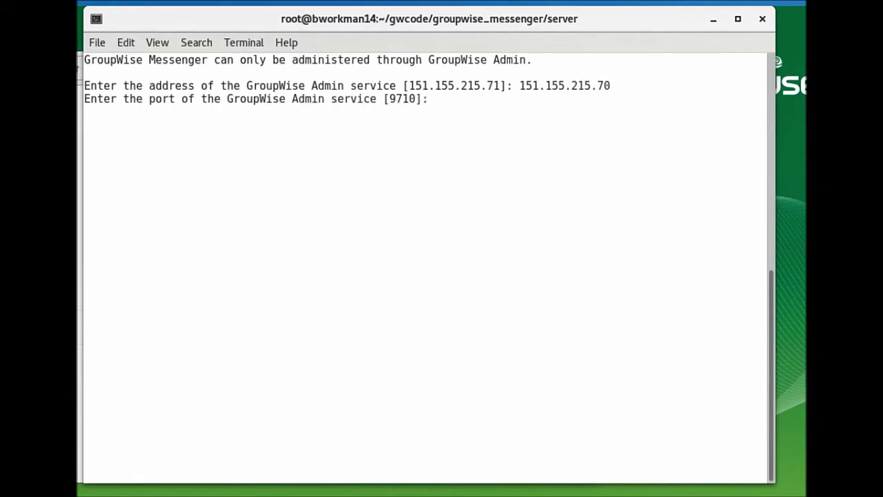
key(Return)
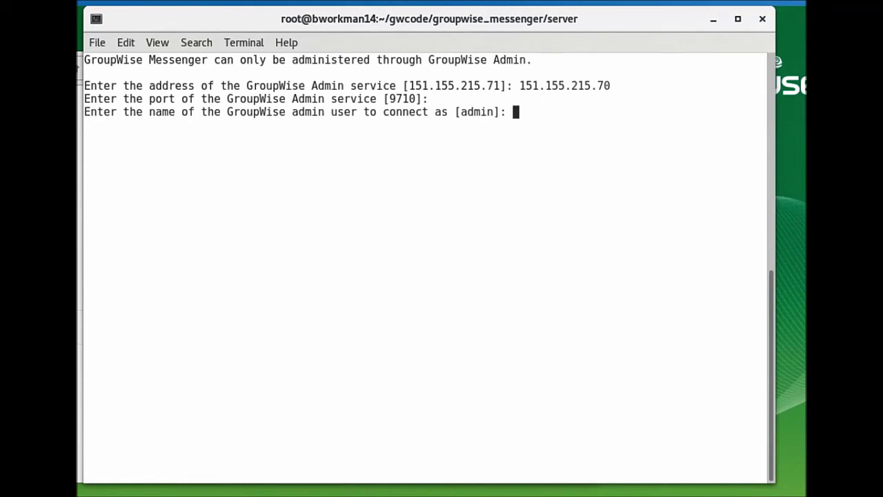
text(admin)
key(Return)
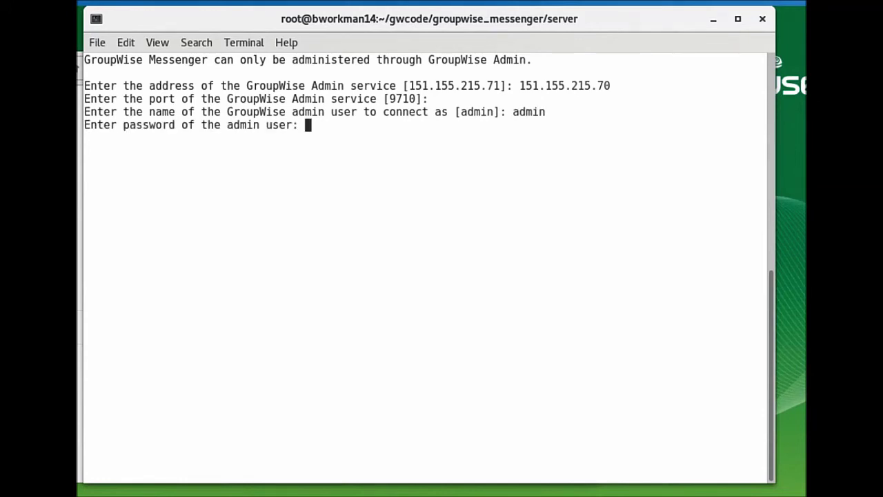
key(Return)
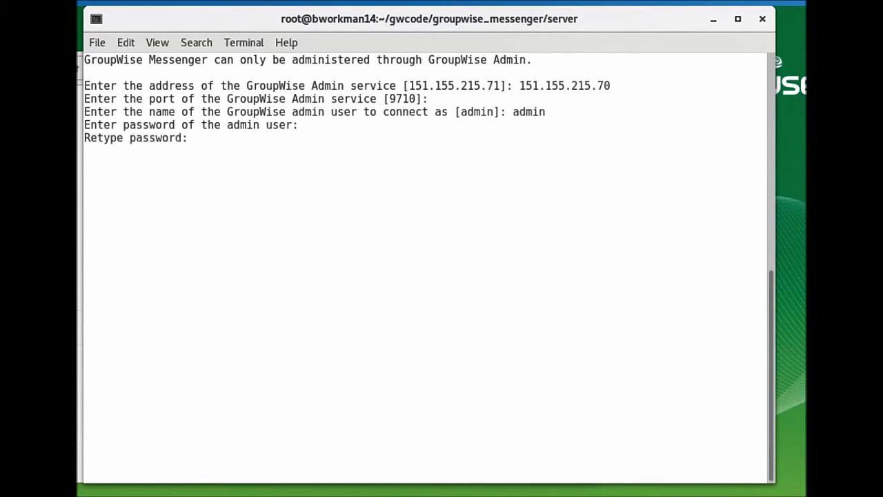
key(Return)
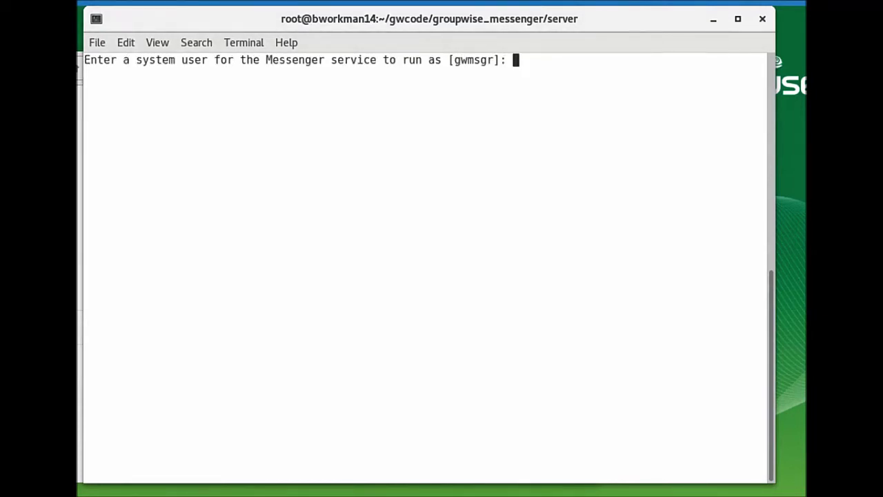
Step: Keep gwmsgr as service user, answer n to keep usage data collection, and continue to summary
key(Return)
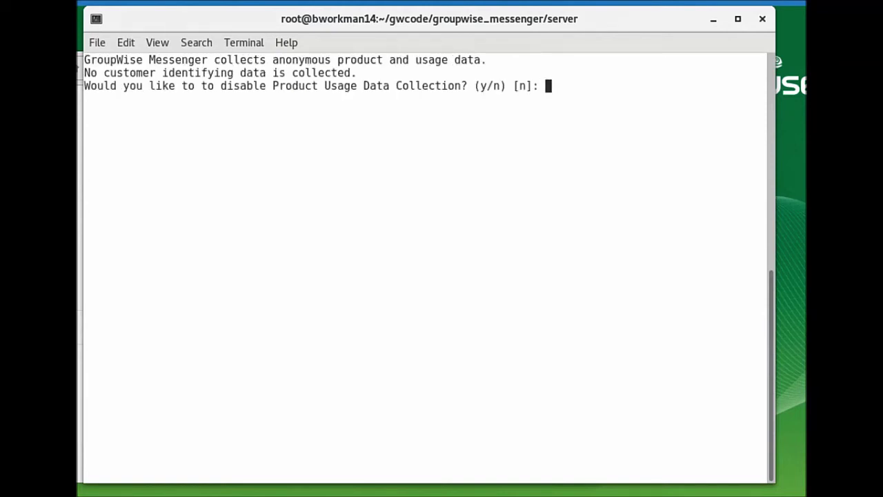
text(n)
key(Return)
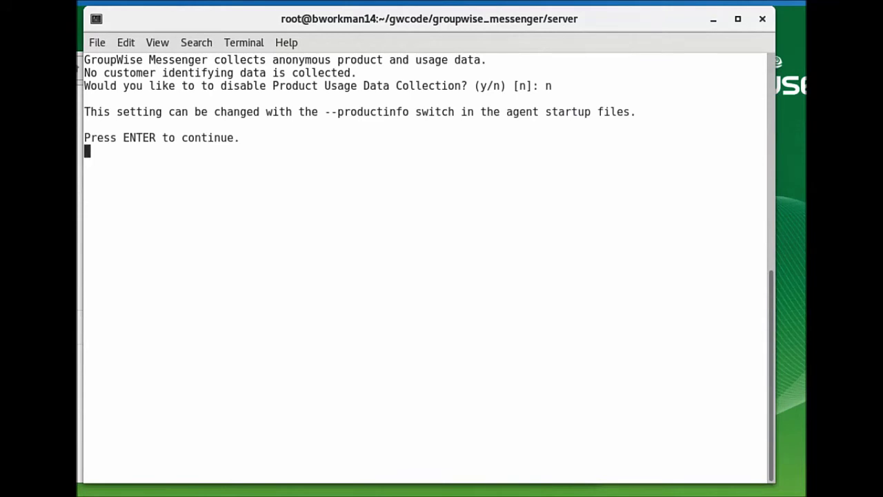
key(Return)
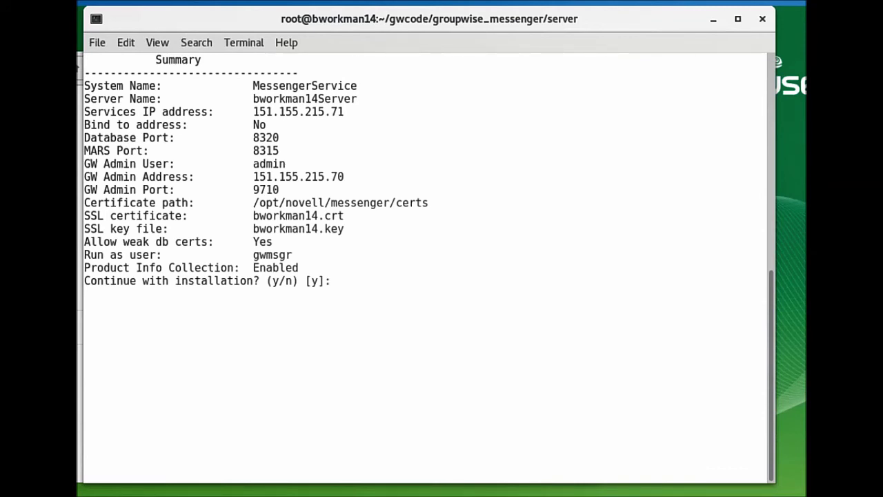
Step: Answer y to run the installation, then highlight the Database and Messaging Agent systemctl lines
text(y)
key(Return)
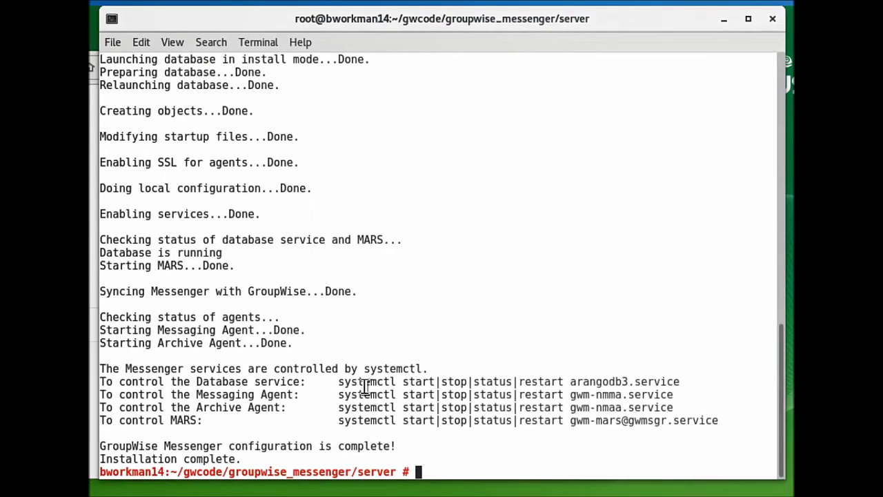
drag(351, 384, 591, 384)
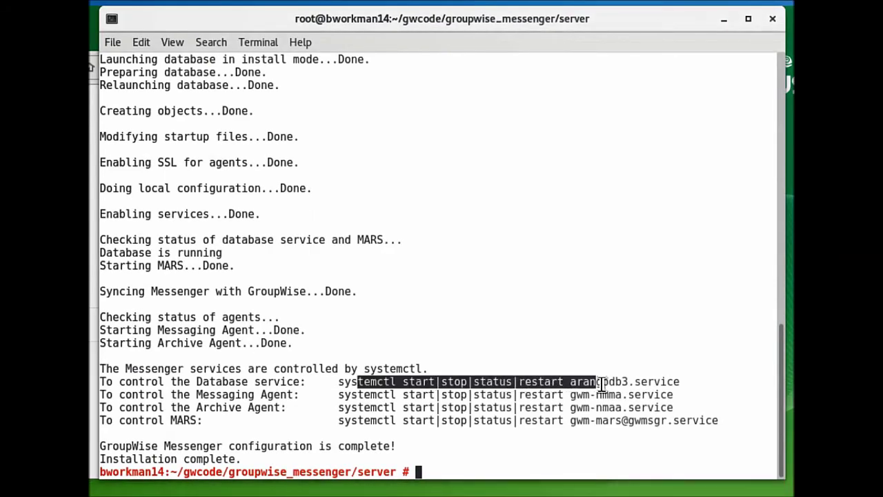
click(502, 400)
drag(447, 394, 616, 394)
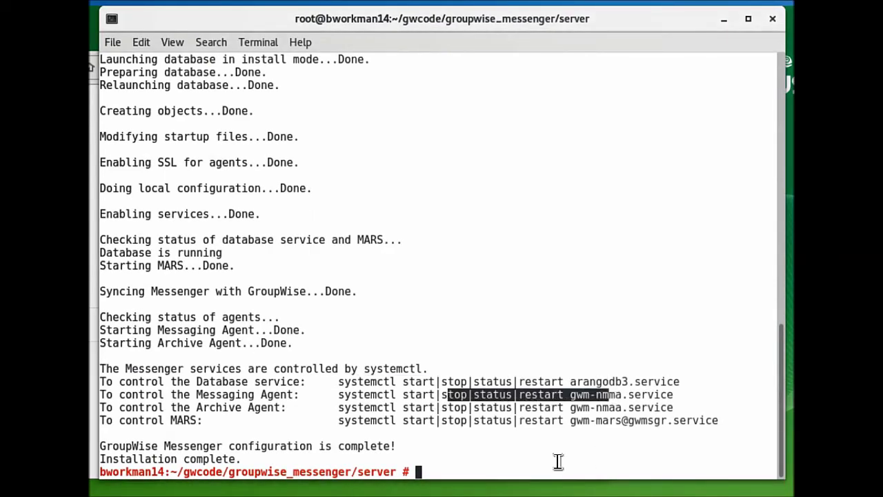
click(471, 469)
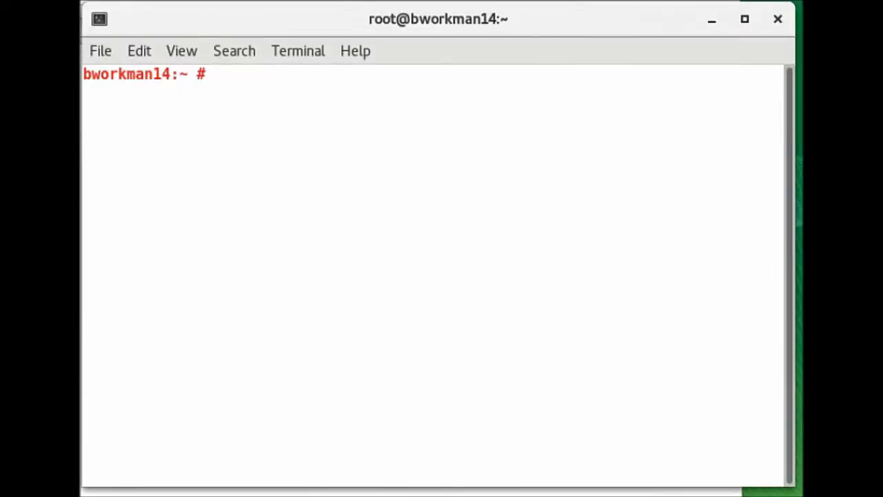
Step: Paste and run 'systemctl status gwm-nmma.service' to show the agent active (running)
text(systemctl status gwm-nmma.service)
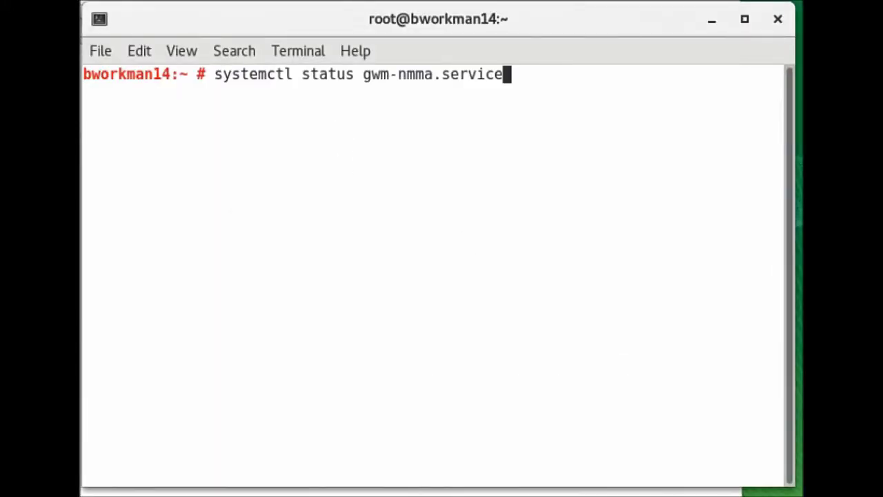
key(Return)
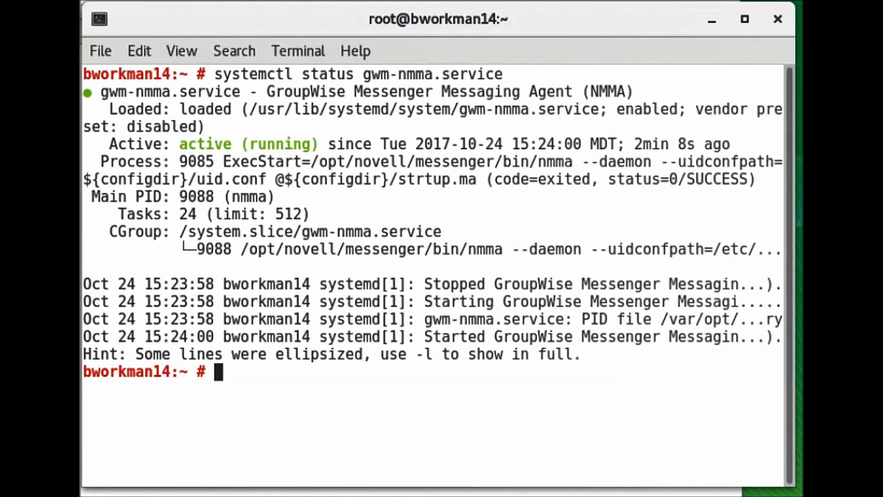